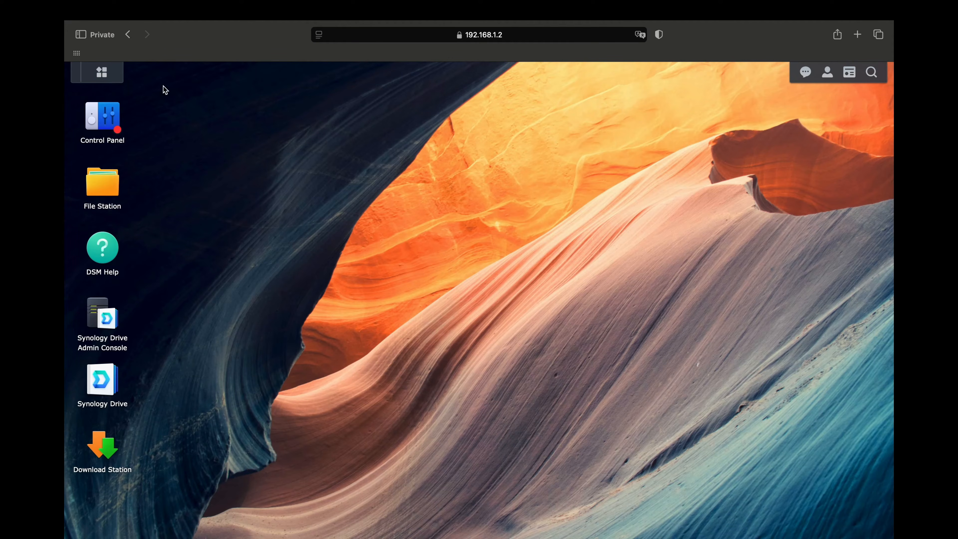
- Search Package Center for 'container' and install Container Manager
{"action": "left_click", "coordinate": [102, 72]}
{"action": "left_click", "coordinate": [242, 153]}
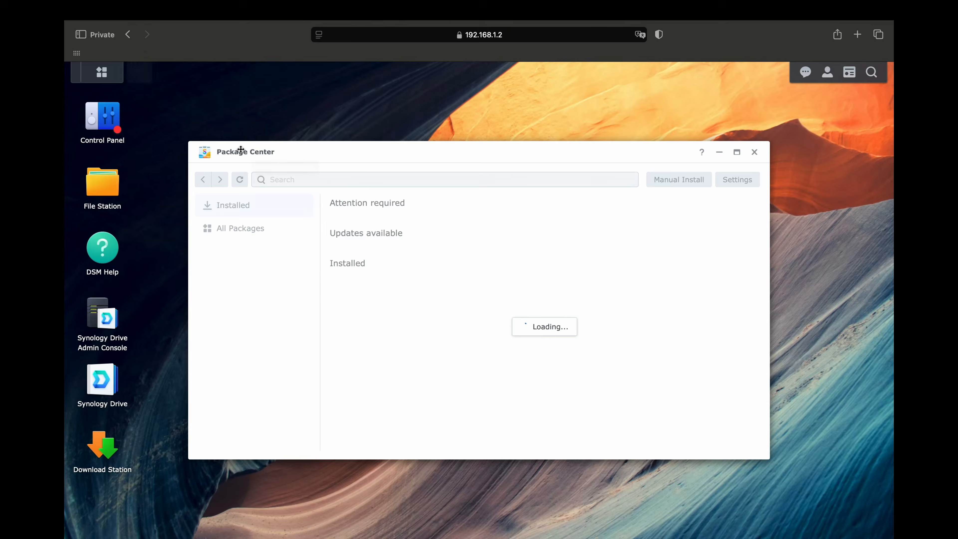
{"action": "left_click", "coordinate": [307, 180]}
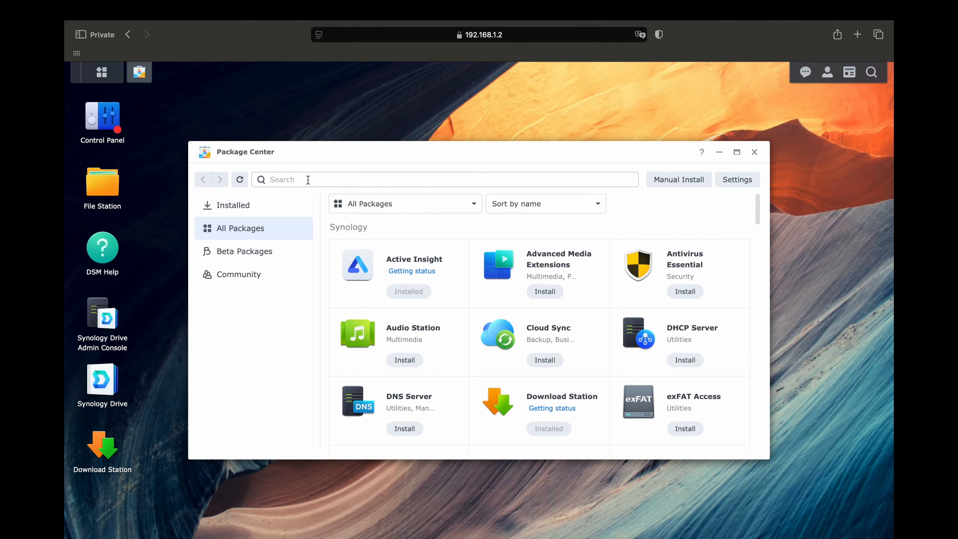
{"action": "type", "text": "container"}
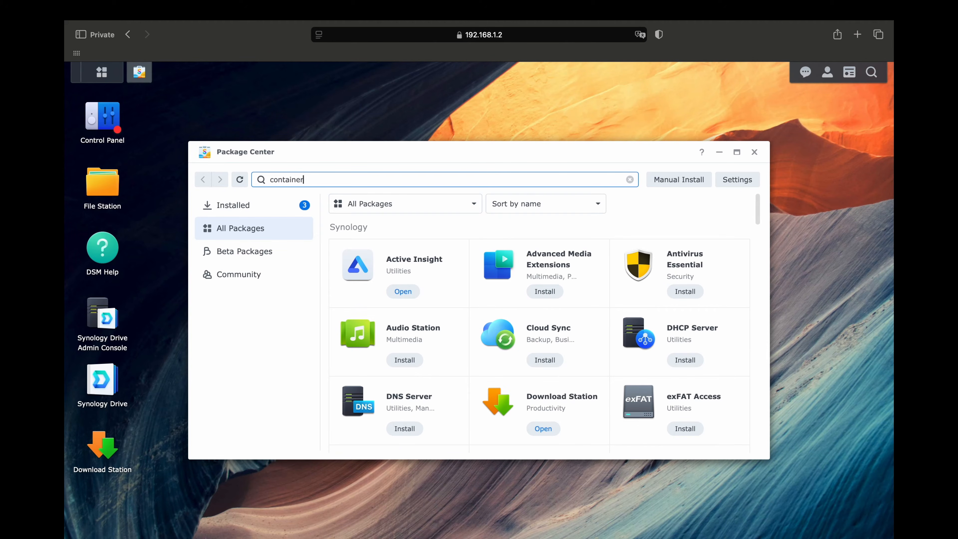
{"action": "key", "text": "Return"}
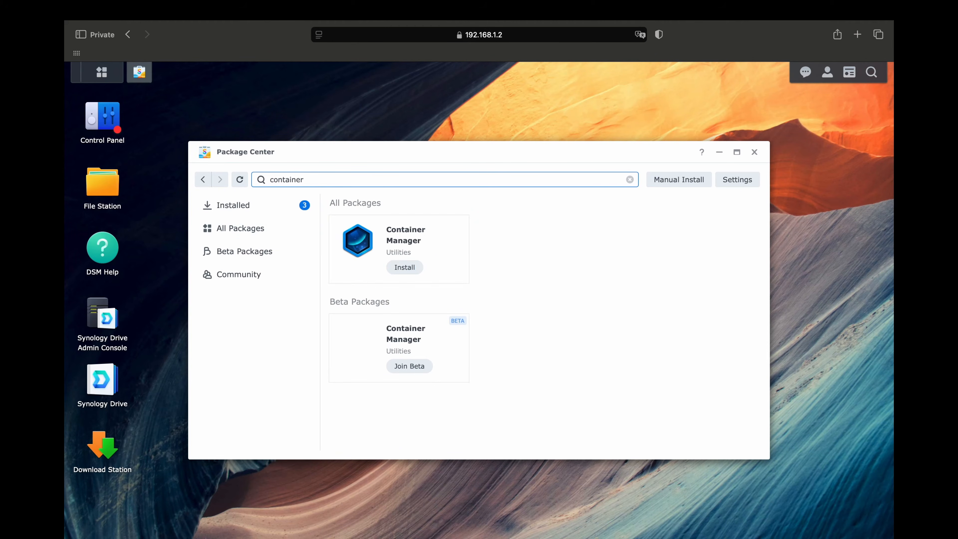
{"action": "left_click", "coordinate": [403, 268]}
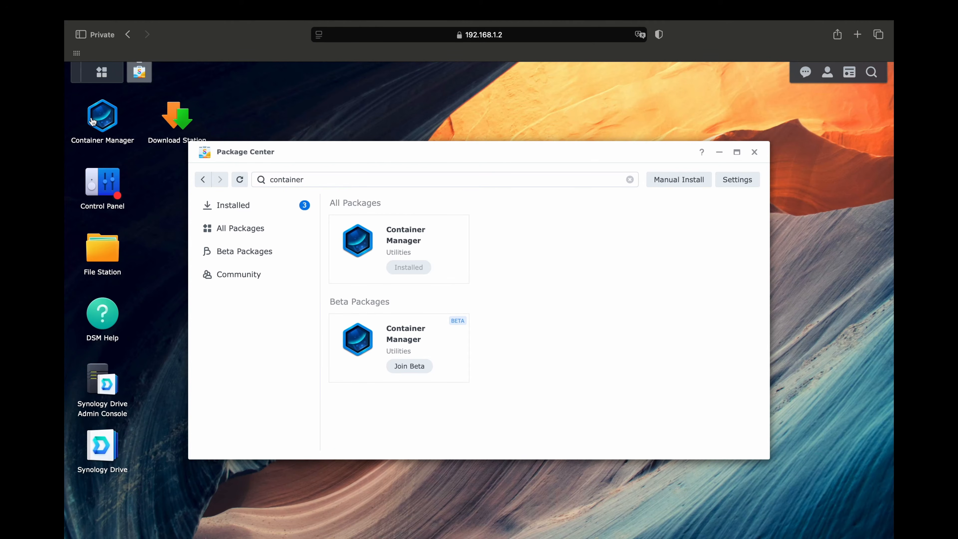
- Download the onlyoffice/documentserver image, tag latest, from the Container Manager registry
{"action": "left_click", "coordinate": [95, 120]}
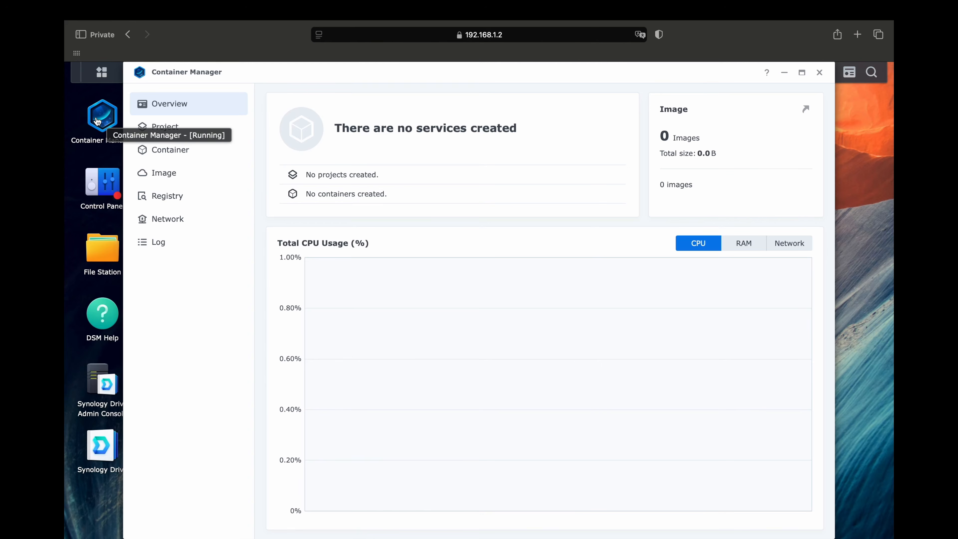
{"action": "left_click", "coordinate": [168, 197]}
{"action": "left_click", "coordinate": [757, 100]}
{"action": "type", "text": "onlyoffice"}
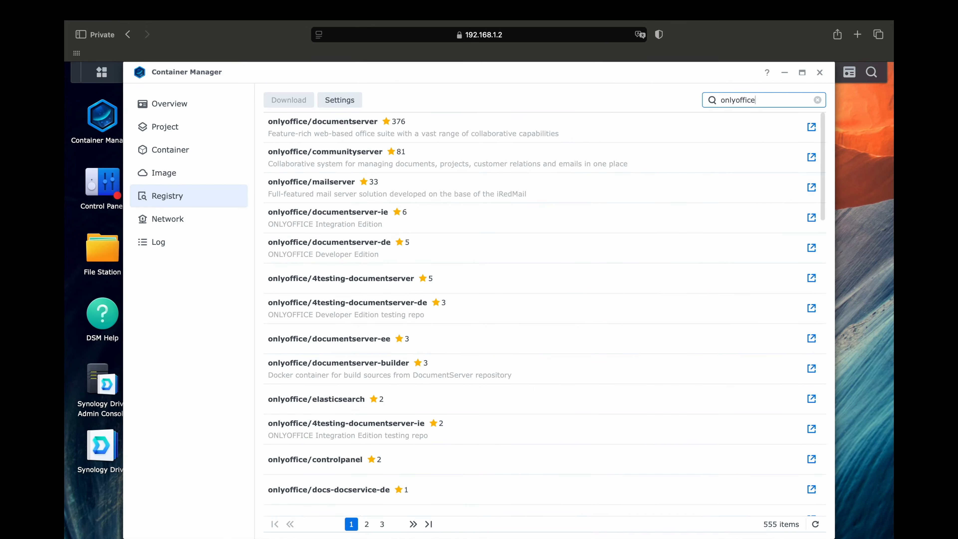
{"action": "left_click", "coordinate": [438, 128]}
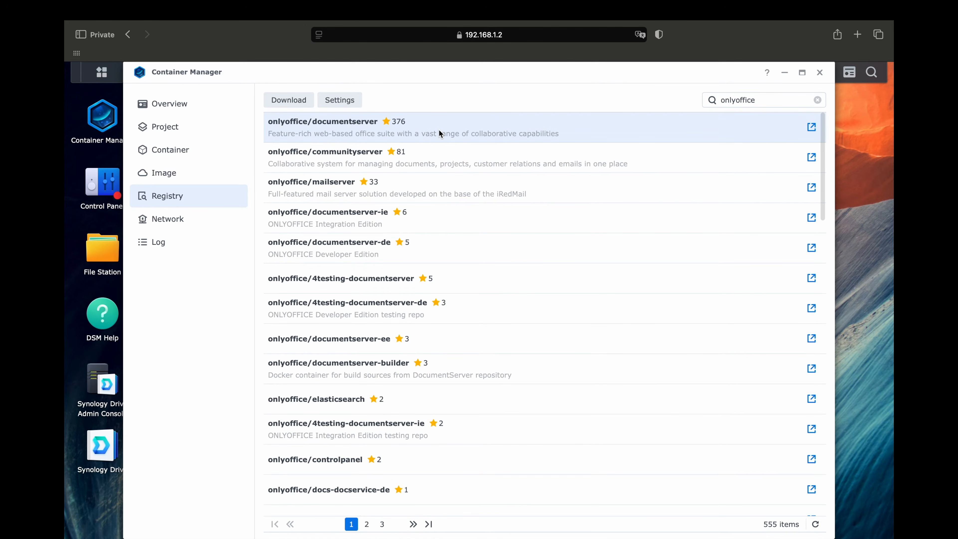
{"action": "right_click", "coordinate": [438, 128]}
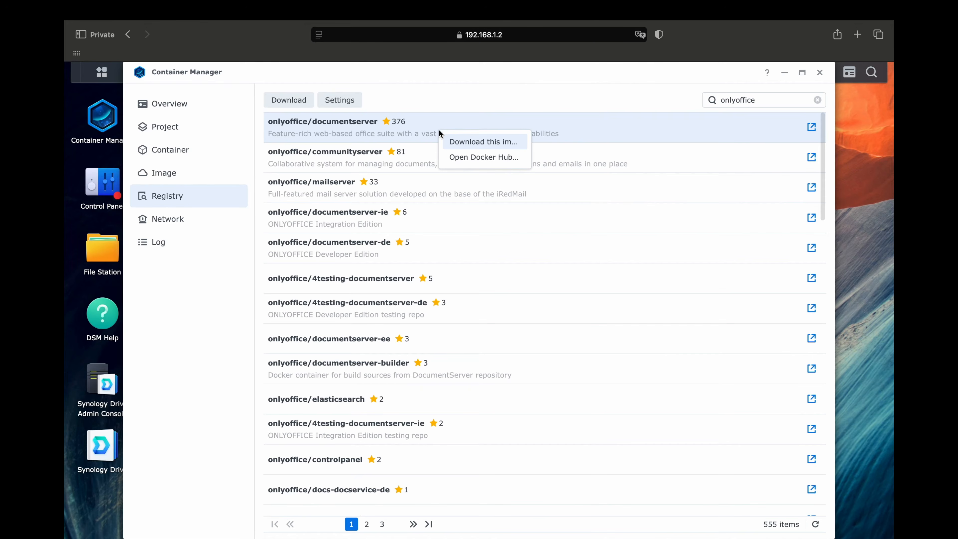
{"action": "left_click", "coordinate": [469, 145]}
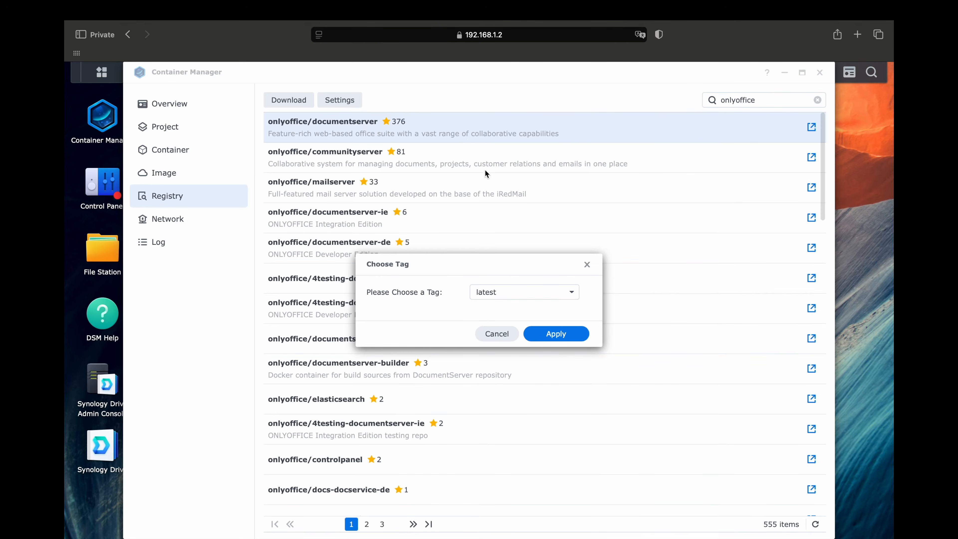
{"action": "left_click", "coordinate": [559, 336]}
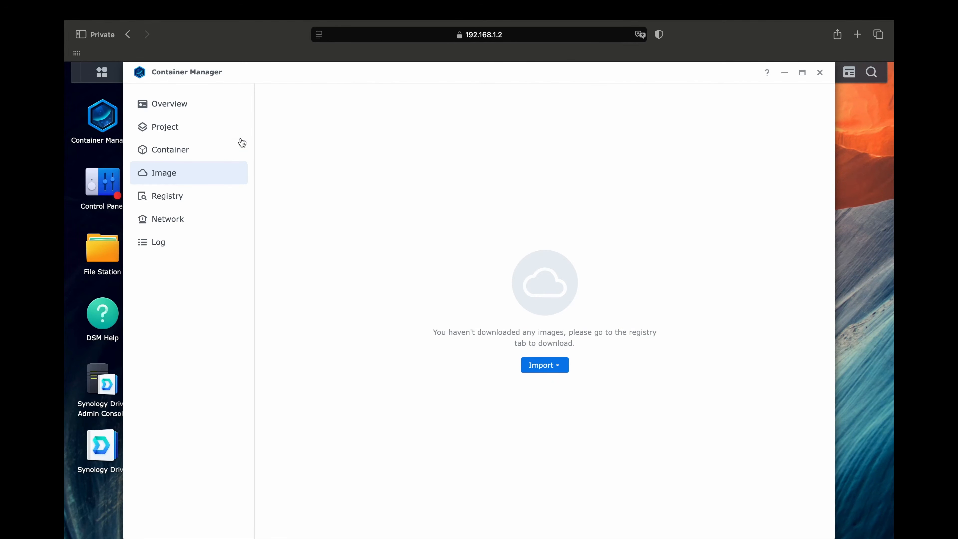
- Start creating a container from the downloaded 2.98 GB onlyoffice/documentserver image
{"action": "left_click", "coordinate": [153, 174]}
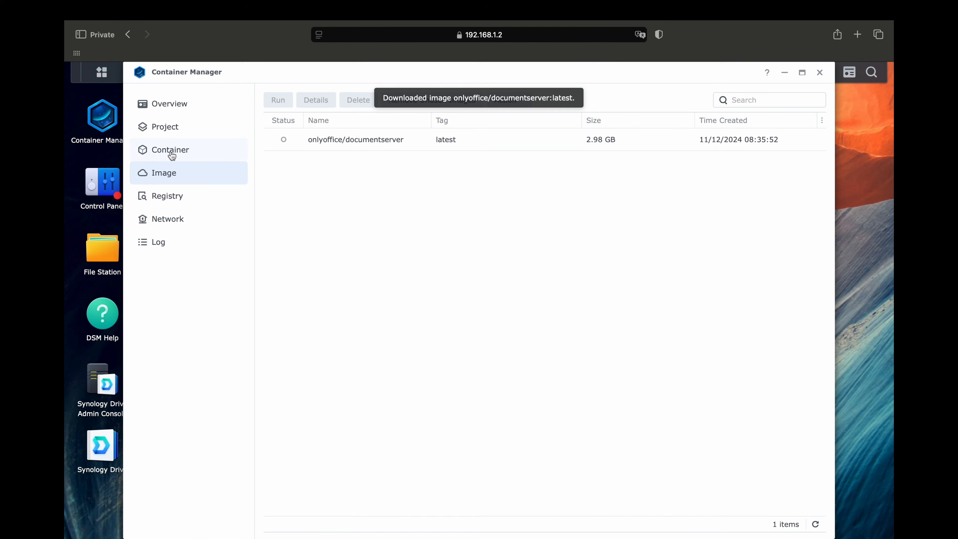
{"action": "left_click", "coordinate": [417, 140]}
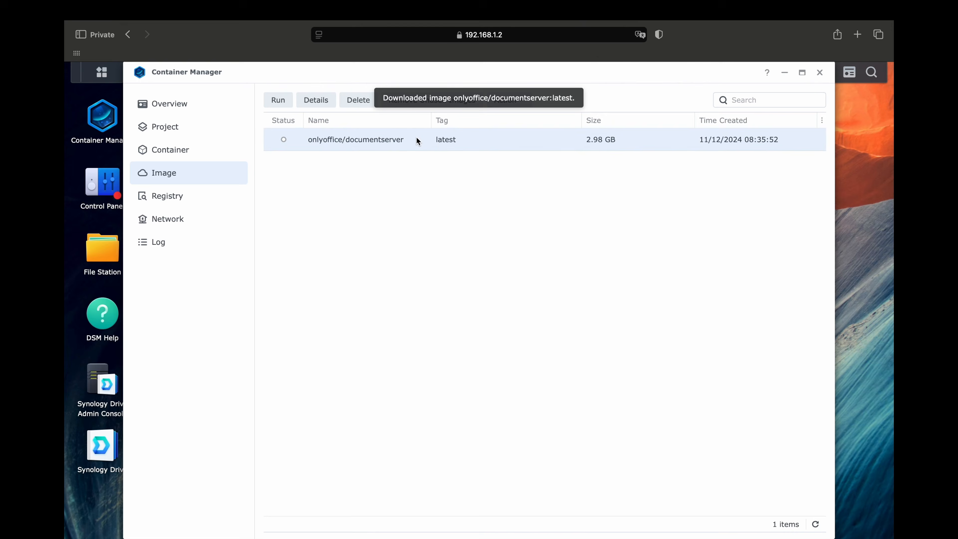
{"action": "right_click", "coordinate": [417, 138]}
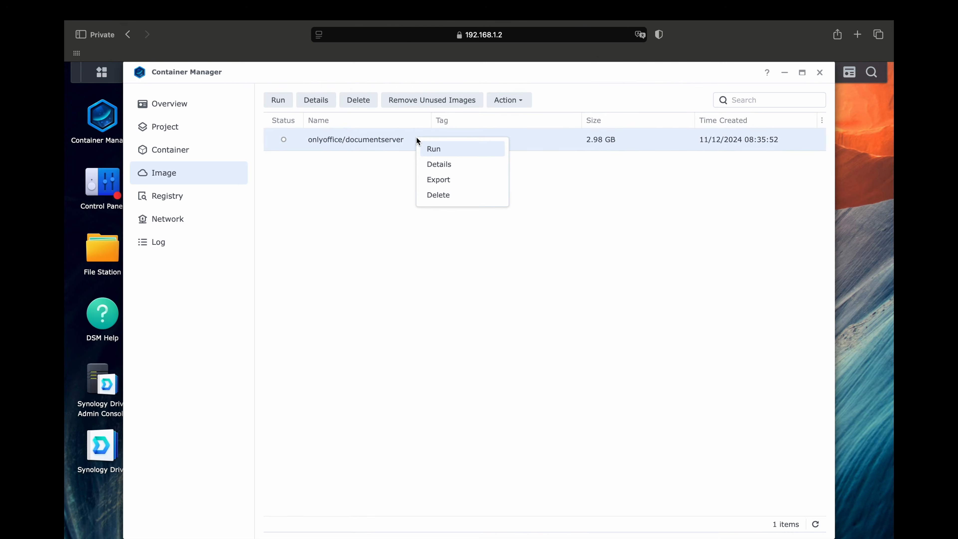
{"action": "left_click", "coordinate": [443, 153]}
- Name the container onlyoffice-documentserver without the '-1' suffix and continue to Advanced Settings
{"action": "left_click", "coordinate": [537, 231]}
{"action": "key", "text": "BackSpace"}
{"action": "key", "text": "BackSpace"}
{"action": "left_click", "coordinate": [630, 313]}
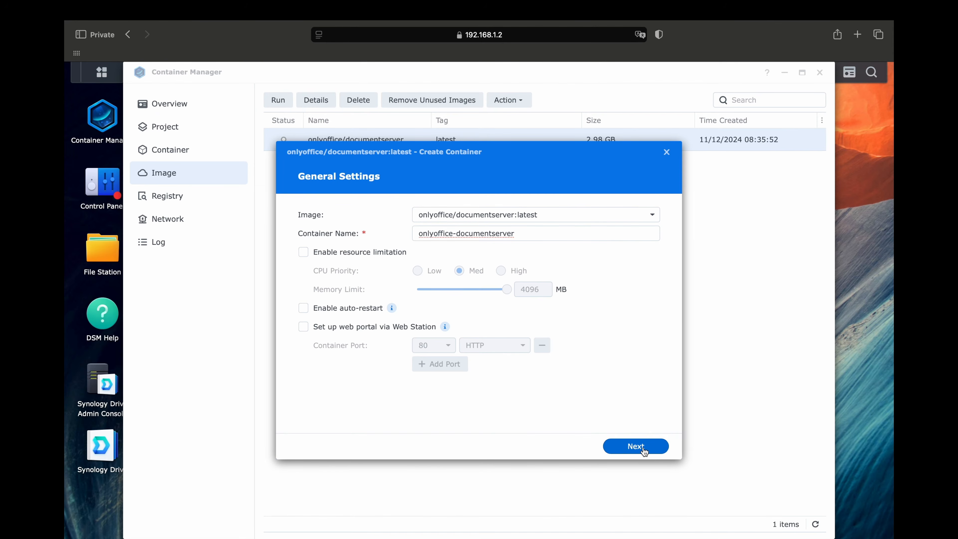
{"action": "left_click", "coordinate": [635, 446]}
{"action": "left_click", "coordinate": [349, 265]}
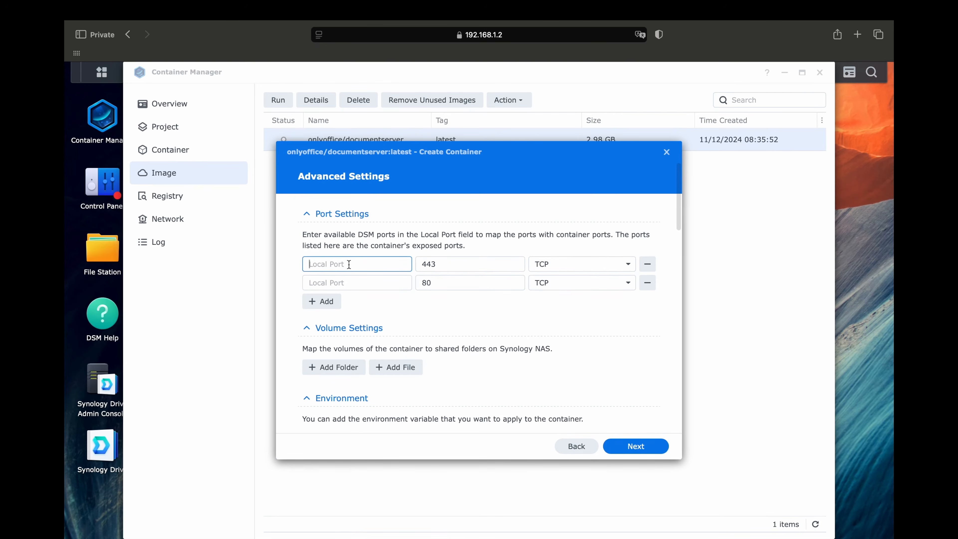
- Map local port 4433 to container port 443 and 8080 to port 80
{"action": "type", "text": "4433"}
{"action": "left_click", "coordinate": [353, 283]}
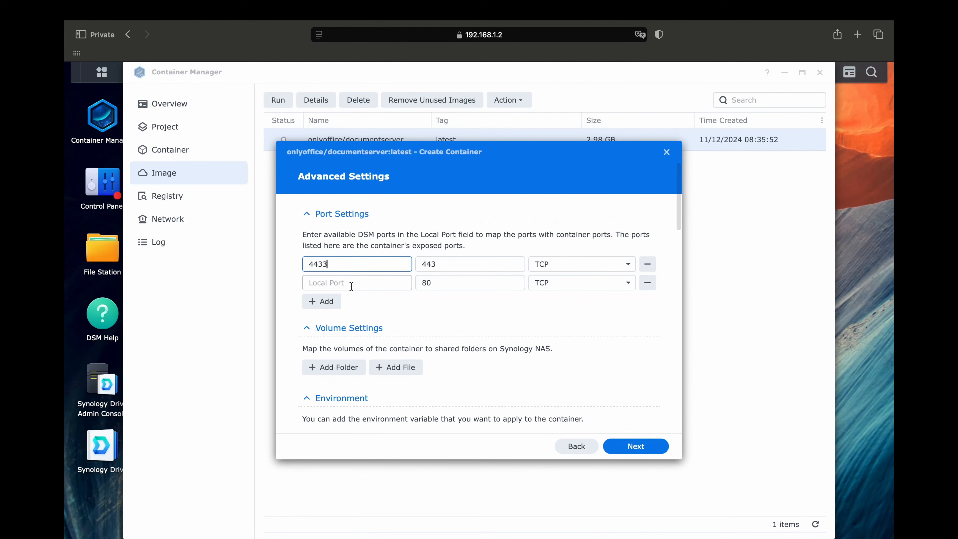
{"action": "type", "text": "808"}
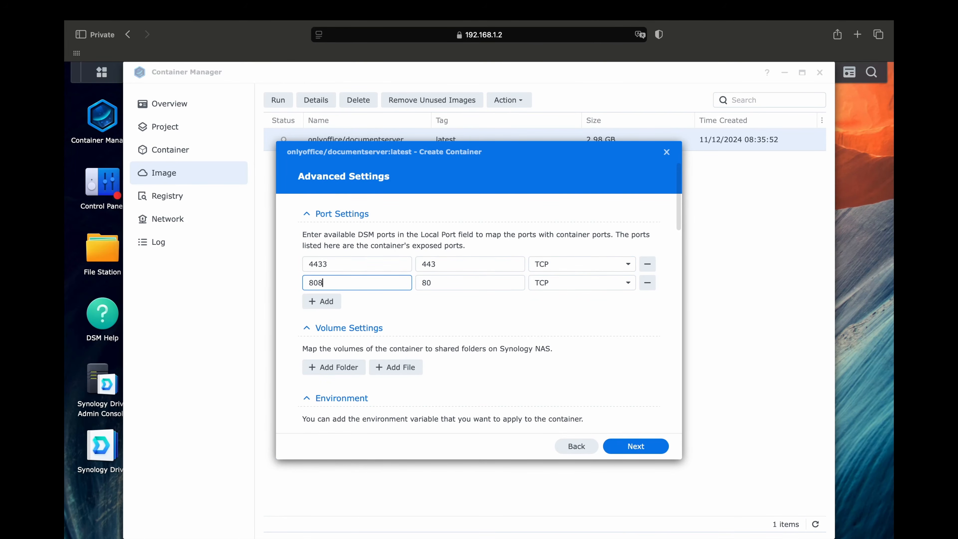
{"action": "type", "text": "0"}
- Mount the docker/onlyoffice/logs folder at /var/log/onlyoffice
{"action": "left_click", "coordinate": [331, 372]}
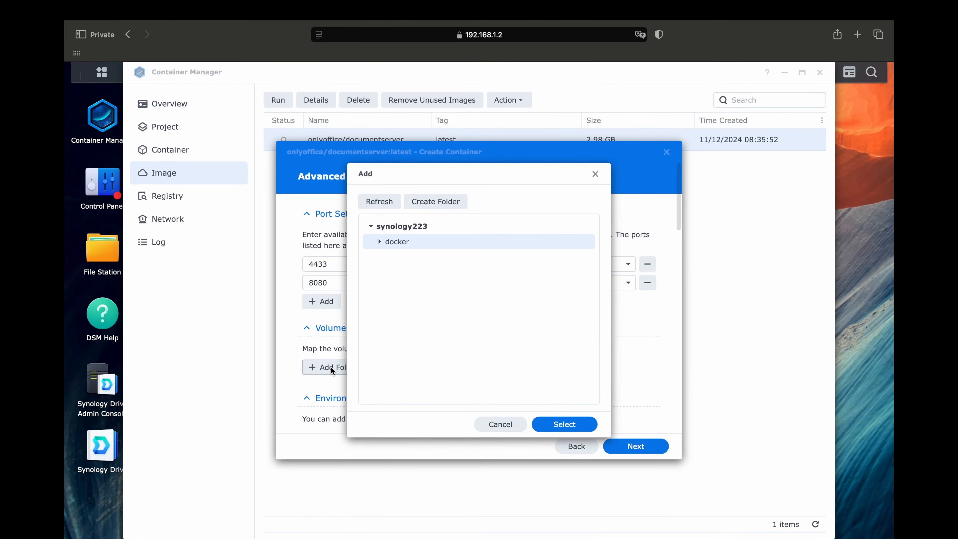
{"action": "left_click", "coordinate": [379, 242]}
{"action": "left_click", "coordinate": [410, 259]}
{"action": "left_click", "coordinate": [388, 257]}
{"action": "left_click", "coordinate": [410, 288]}
{"action": "left_click", "coordinate": [564, 424]}
{"action": "left_click", "coordinate": [446, 367]}
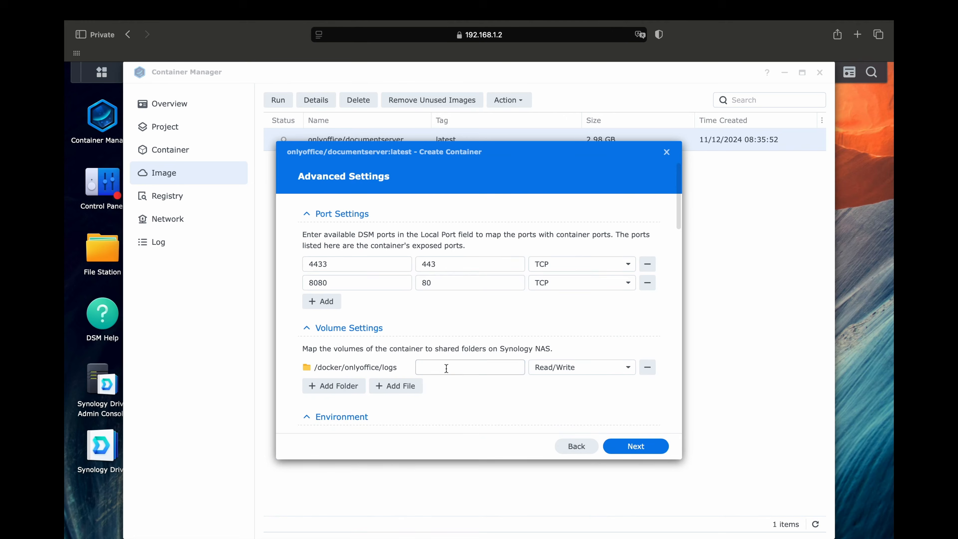
{"action": "type", "text": "/var/log/onlyoffice"}
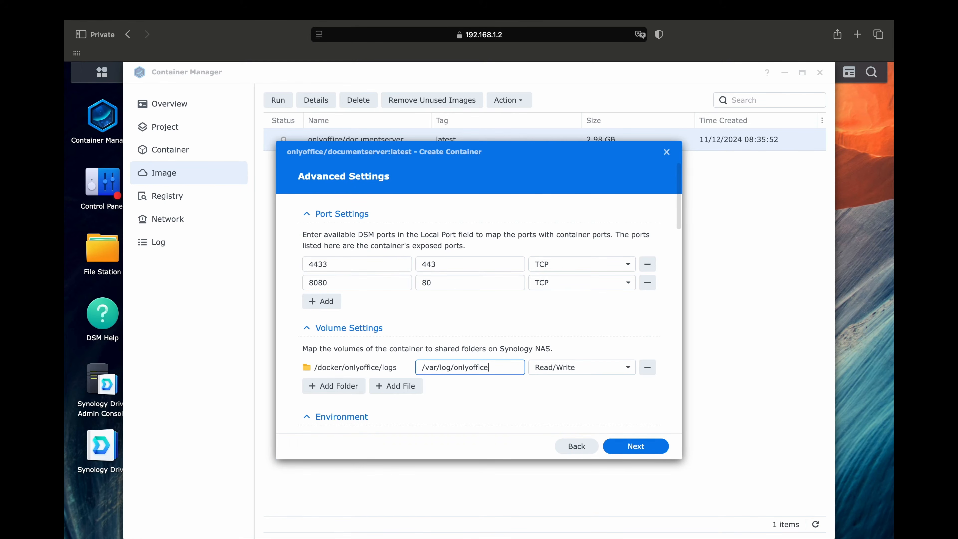
- Mount the docker/onlyoffice/data folder at /var/www/onlyoffice/Data
{"action": "left_click", "coordinate": [351, 385]}
{"action": "left_click", "coordinate": [380, 242]}
{"action": "left_click", "coordinate": [388, 258]}
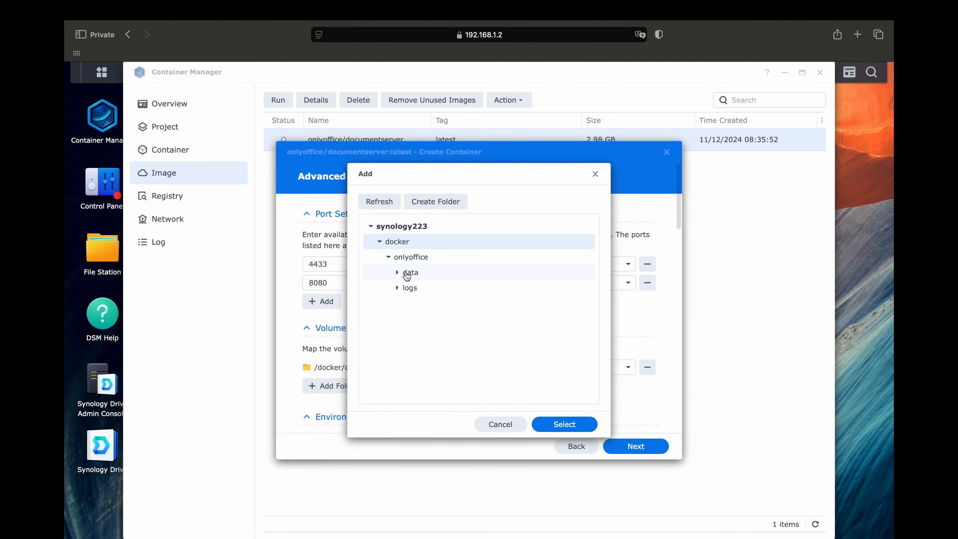
{"action": "left_click", "coordinate": [404, 273]}
{"action": "left_click", "coordinate": [565, 424]}
{"action": "left_click", "coordinate": [427, 385]}
{"action": "left_click", "coordinate": [427, 383]}
{"action": "type", "text": "/var/www/onlyoffice/Data"}
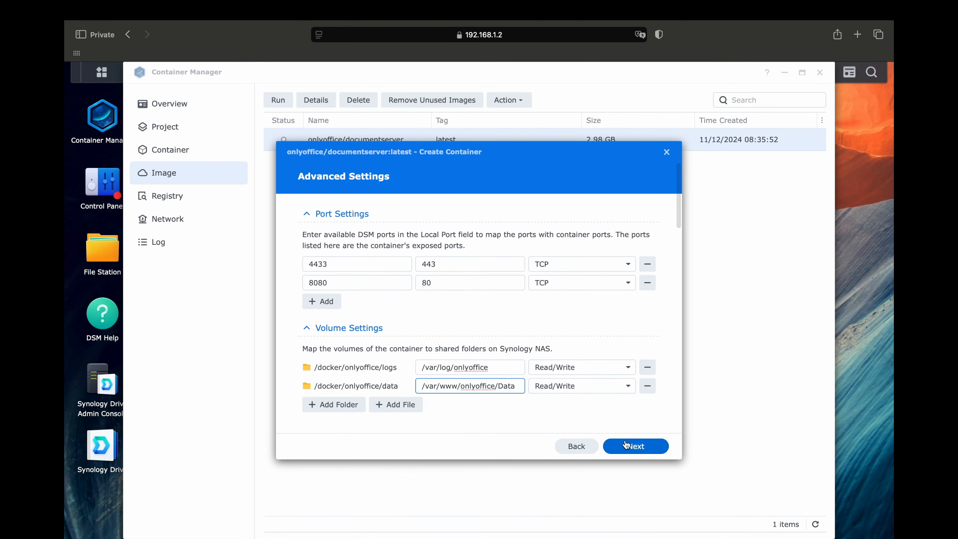
- Delete the empty PRODUCT_EDITION environment variable after the invalid settings warning
{"action": "scroll", "coordinate": [547, 406], "scroll_direction": "down", "scroll_amount": 5}
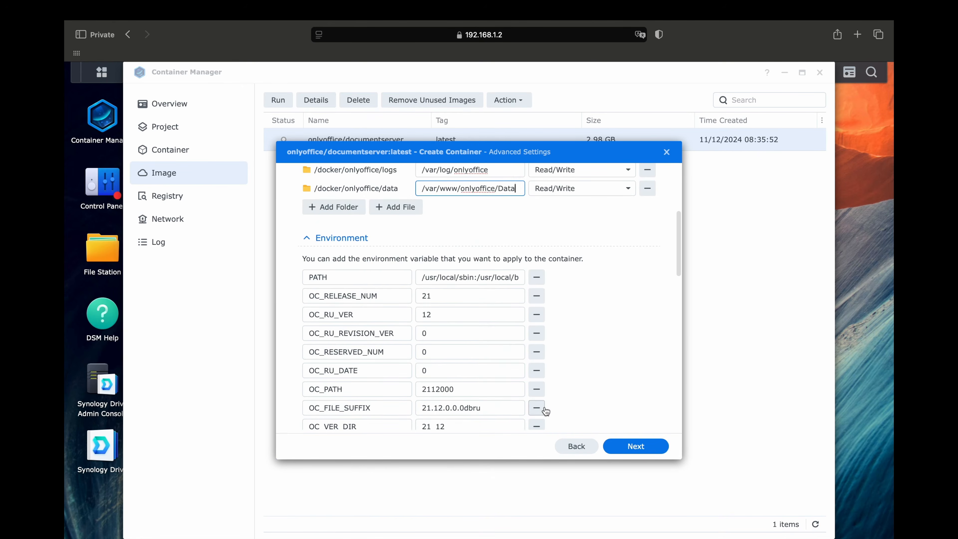
{"action": "scroll", "coordinate": [547, 407], "scroll_direction": "down", "scroll_amount": 4}
{"action": "scroll", "coordinate": [545, 406], "scroll_direction": "down", "scroll_amount": 5}
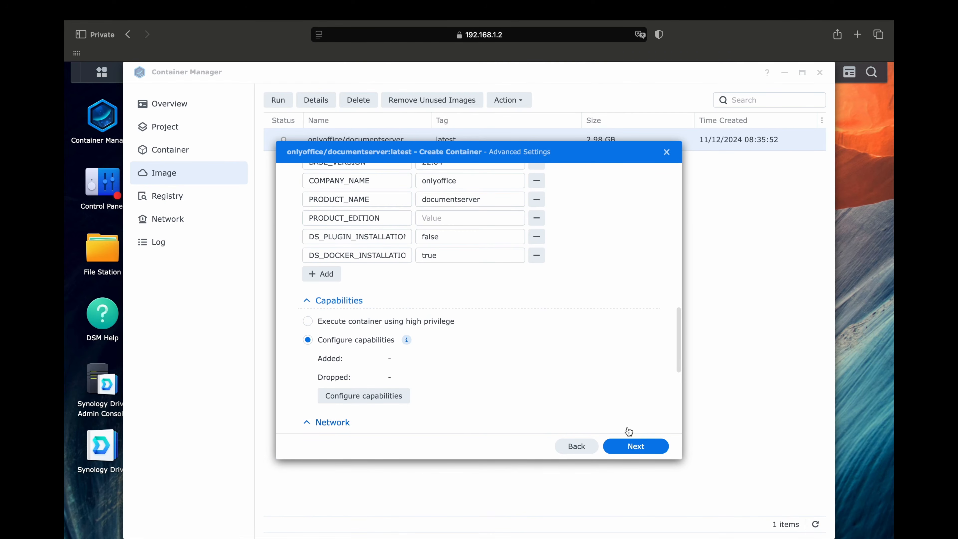
{"action": "scroll", "coordinate": [581, 362], "scroll_direction": "down", "scroll_amount": 5}
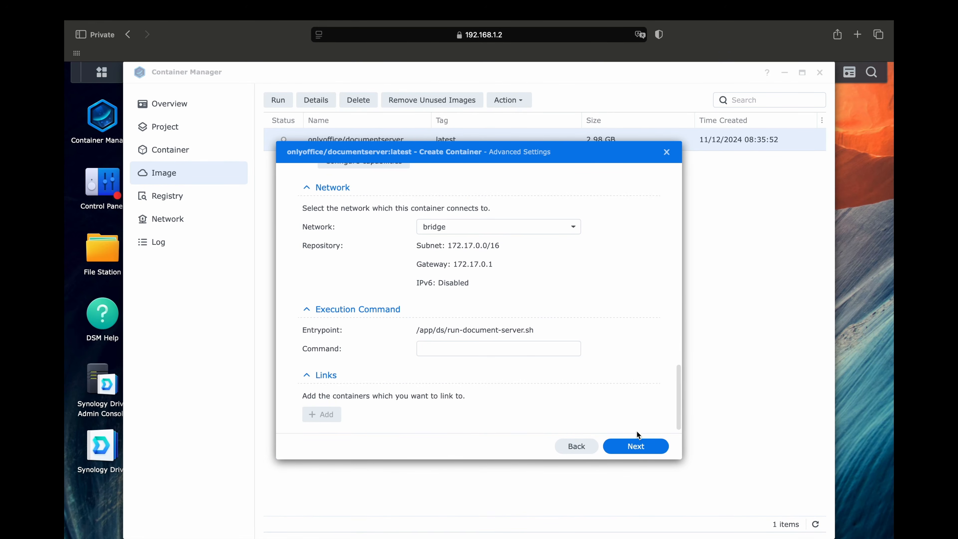
{"action": "left_click", "coordinate": [636, 445]}
{"action": "left_click", "coordinate": [574, 321]}
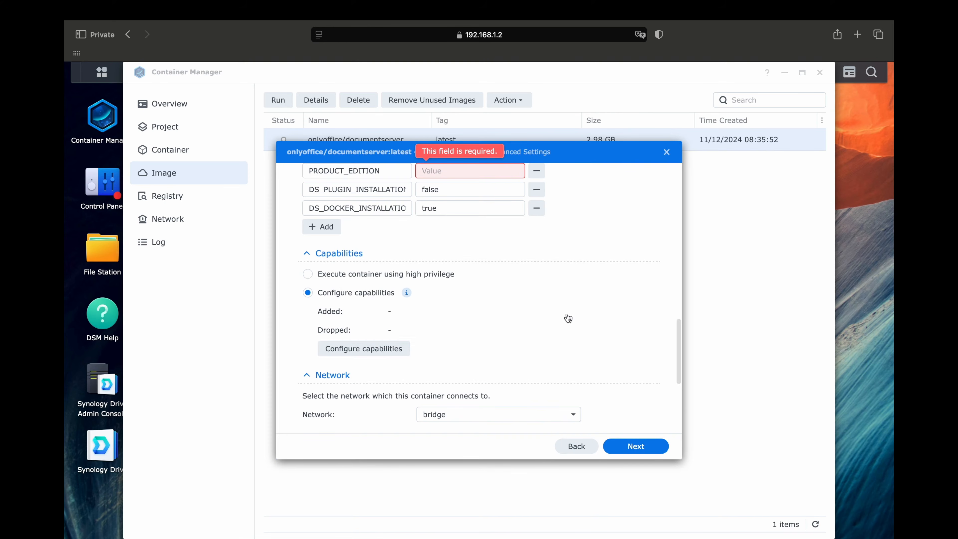
{"action": "scroll", "coordinate": [567, 317], "scroll_direction": "up", "scroll_amount": 3}
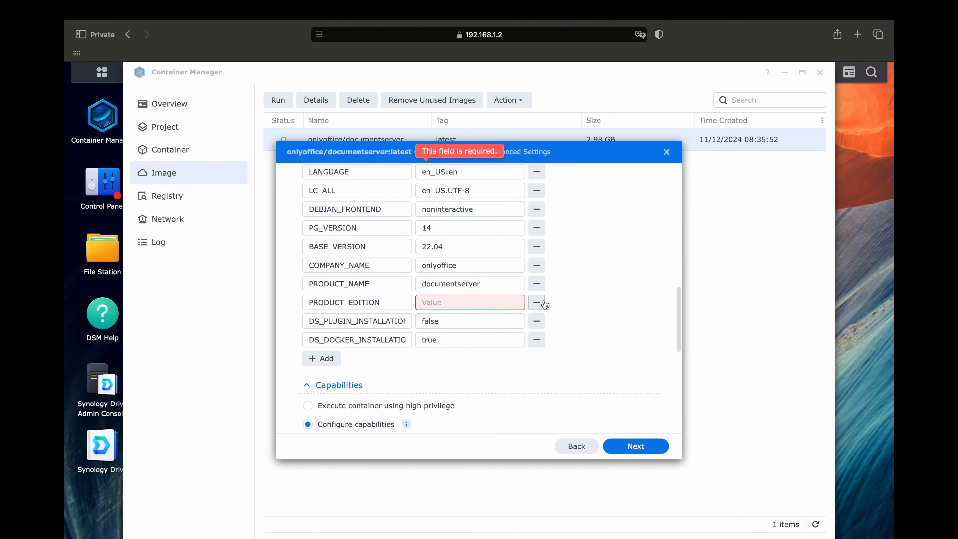
{"action": "double_click", "coordinate": [363, 304]}
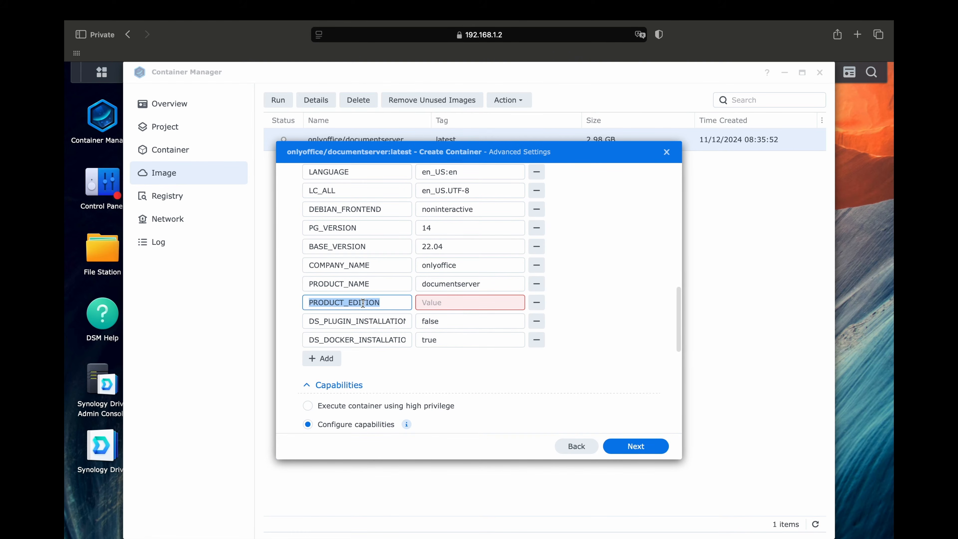
{"action": "left_click", "coordinate": [535, 304]}
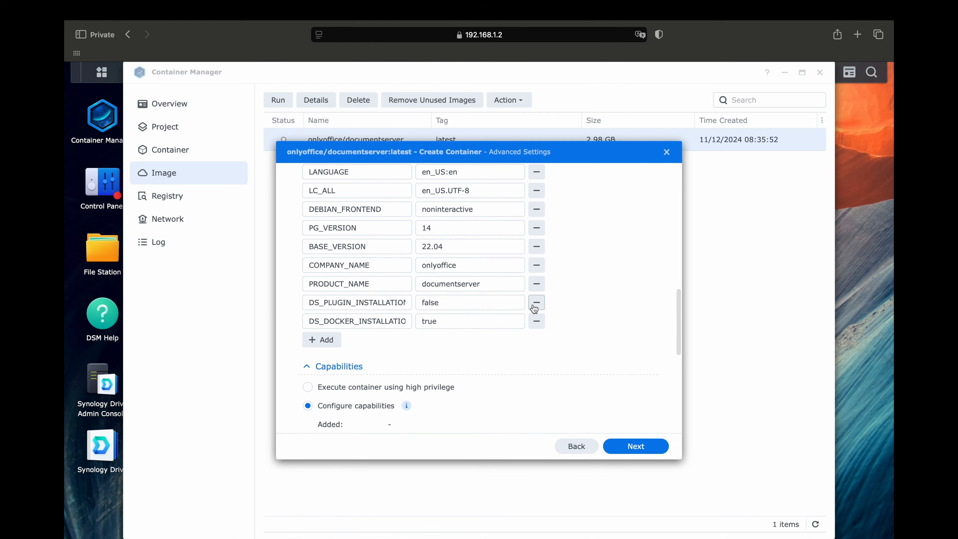
- Create the onlyoffice-documentserver container and open its terminal from the Container list
{"action": "left_click", "coordinate": [635, 446]}
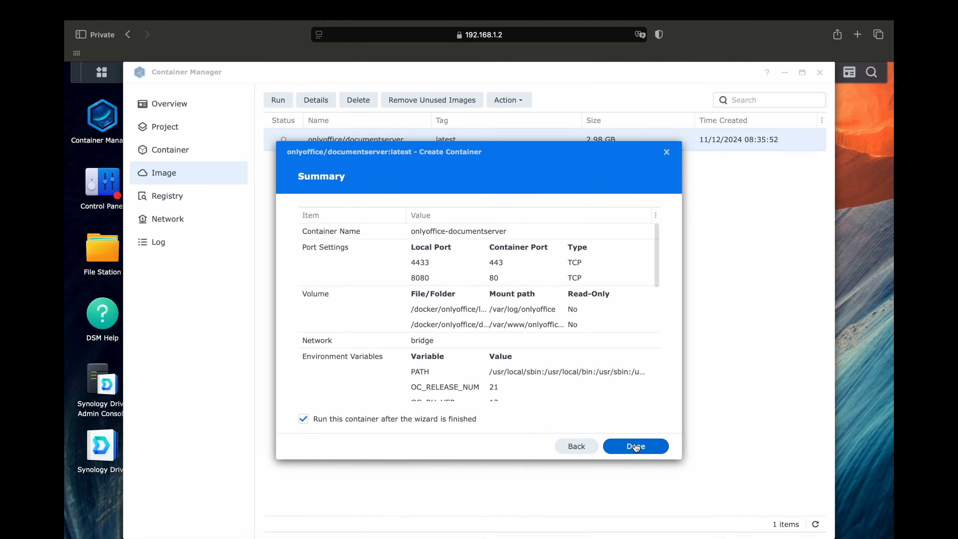
{"action": "left_click", "coordinate": [636, 446]}
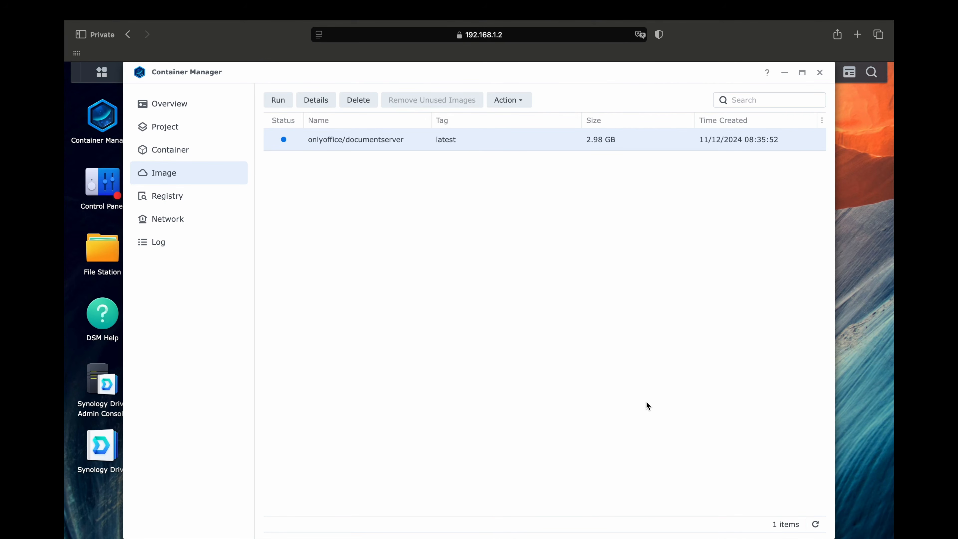
{"action": "left_click", "coordinate": [181, 154]}
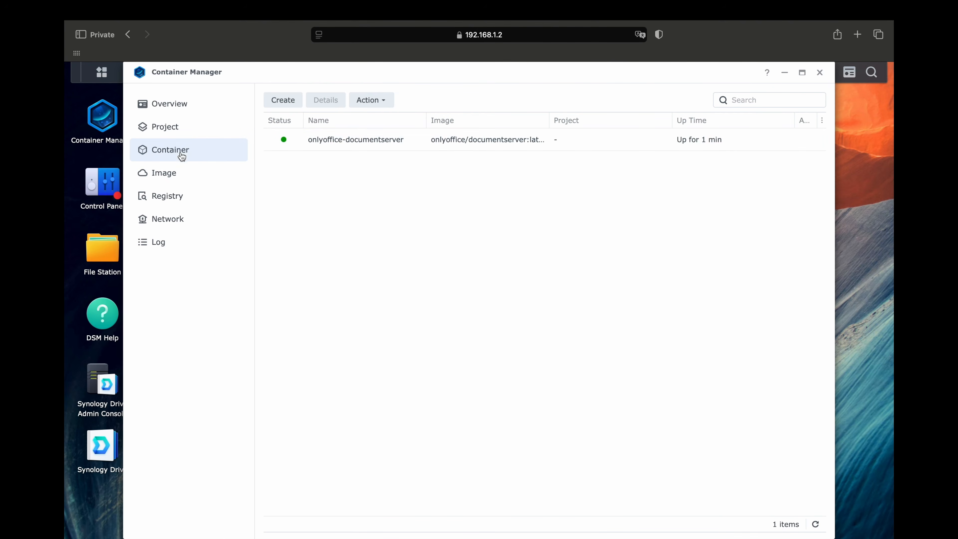
{"action": "left_click", "coordinate": [423, 141]}
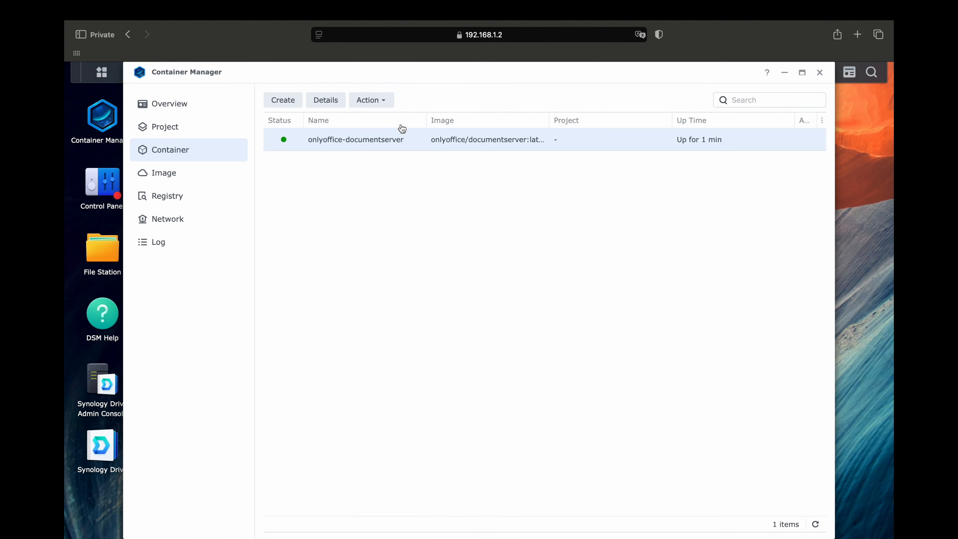
{"action": "left_click", "coordinate": [382, 108]}
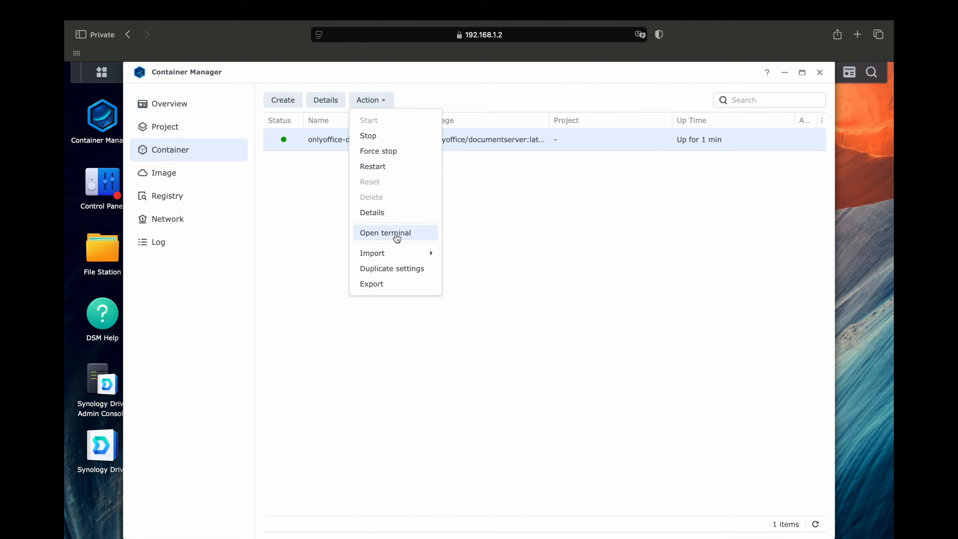
{"action": "left_click", "coordinate": [404, 235]}
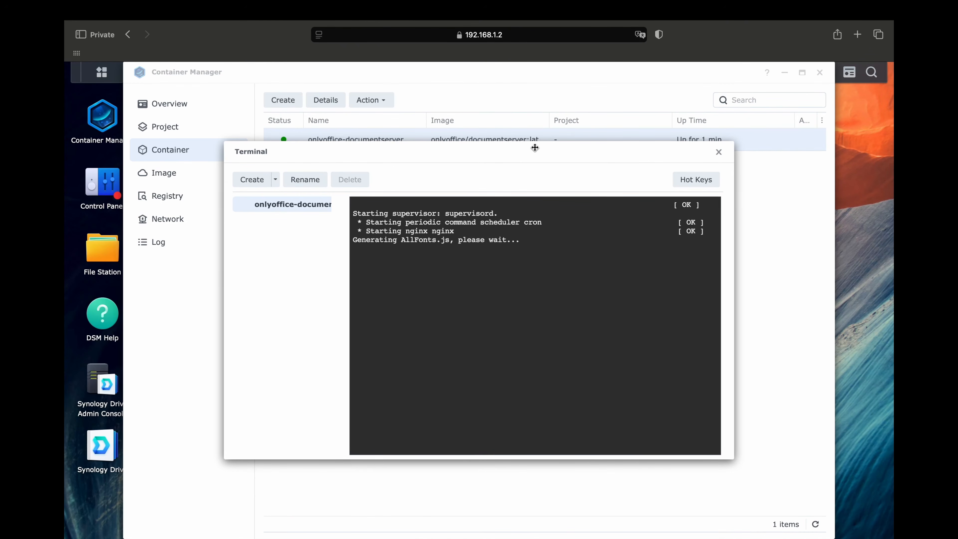
- Load 192.168.1.2:8080 in a new browser tab
{"action": "left_click", "coordinate": [857, 35]}
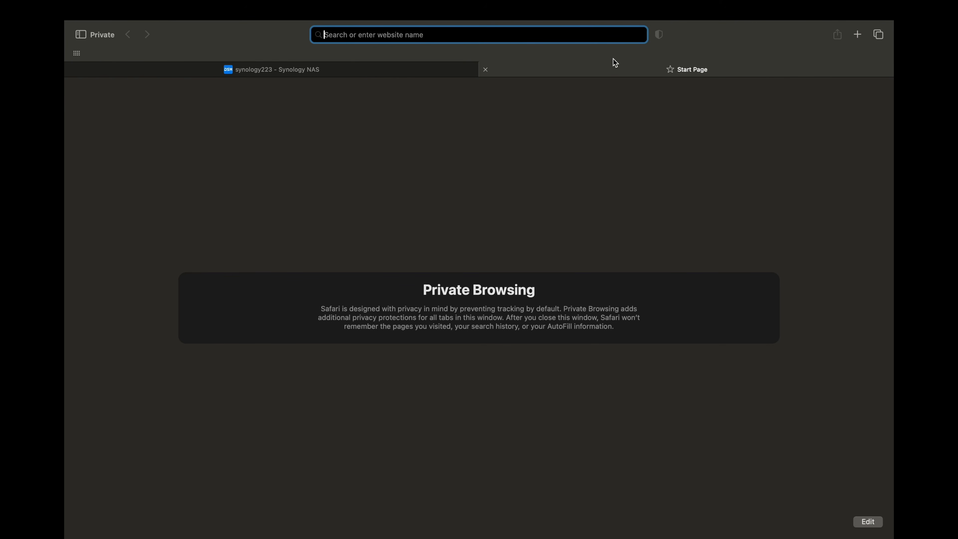
{"action": "type", "text": "192."}
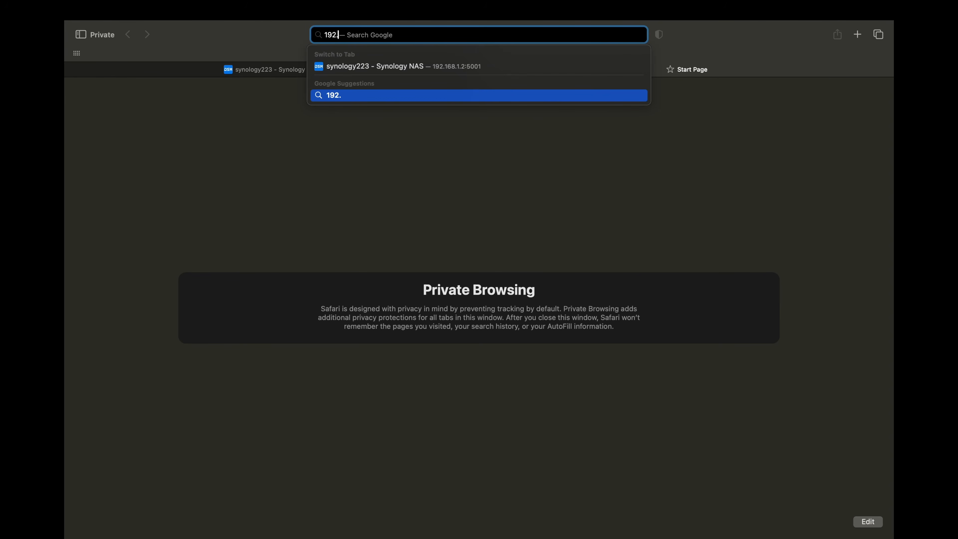
{"action": "type", "text": "168.1.2:8080"}
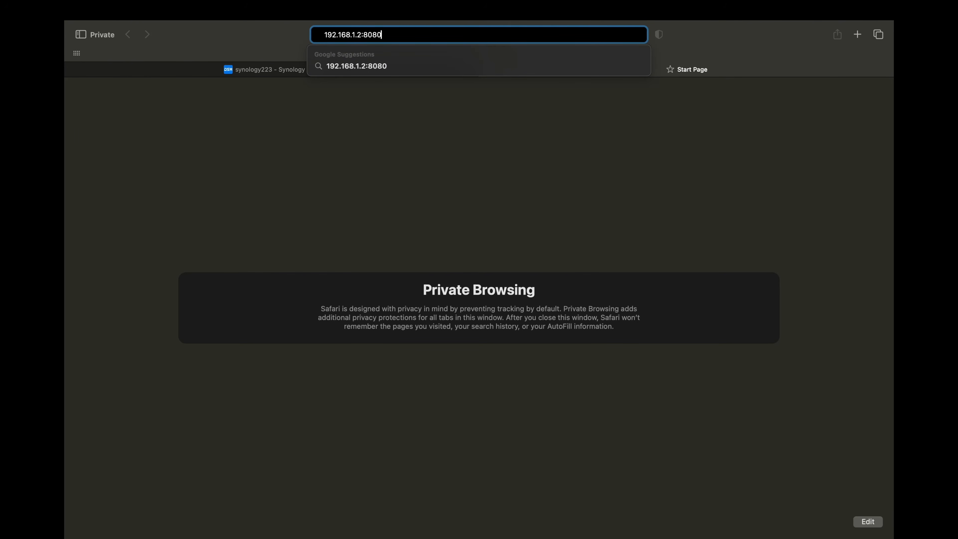
{"action": "key", "text": "Return"}
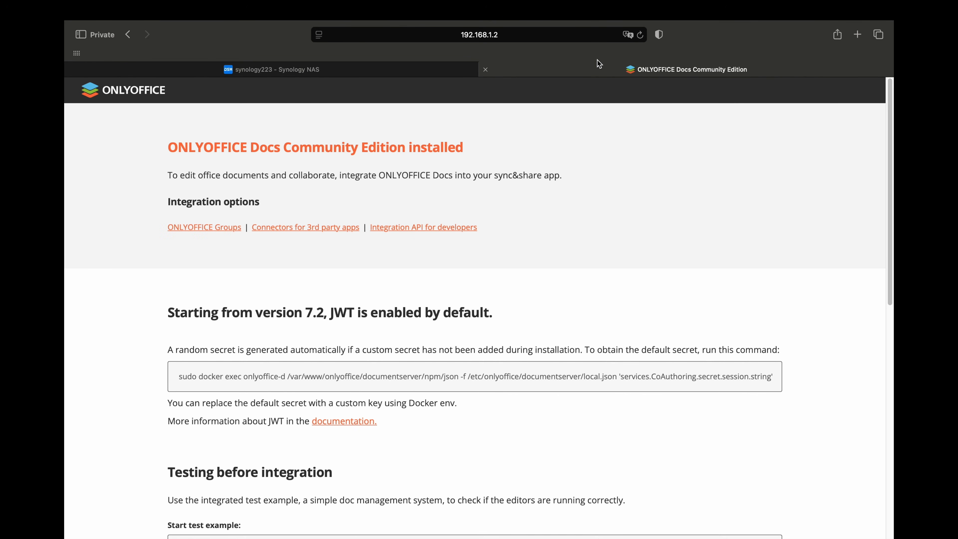
- Copy the start test example command from the Testing section, then return to the NAS tab
{"action": "triple_click", "coordinate": [384, 147]}
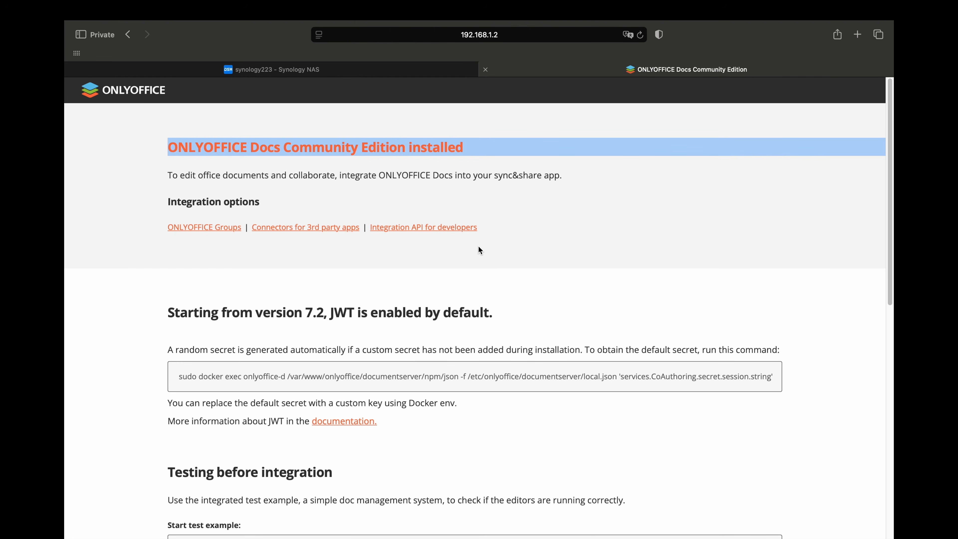
{"action": "scroll", "coordinate": [479, 247], "scroll_direction": "down", "scroll_amount": 5}
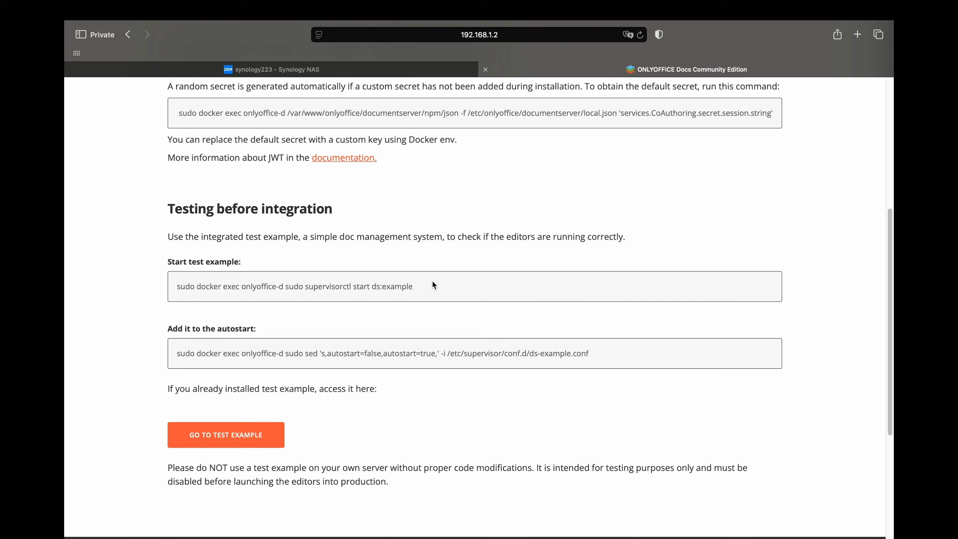
{"action": "left_click_drag", "start_coordinate": [423, 289], "coordinate": [287, 286]}
{"action": "key", "text": "super+c"}
{"action": "right_click", "coordinate": [298, 285]}
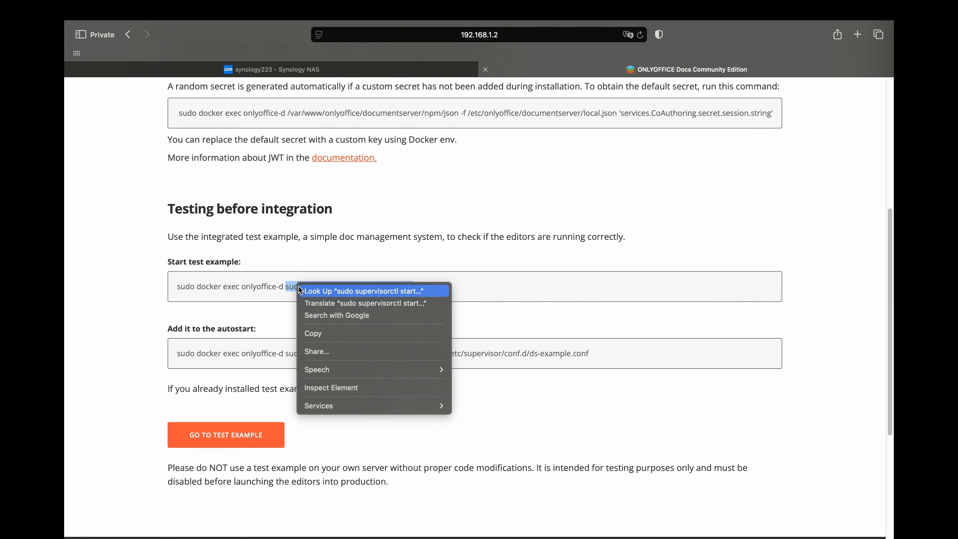
{"action": "left_click", "coordinate": [324, 333]}
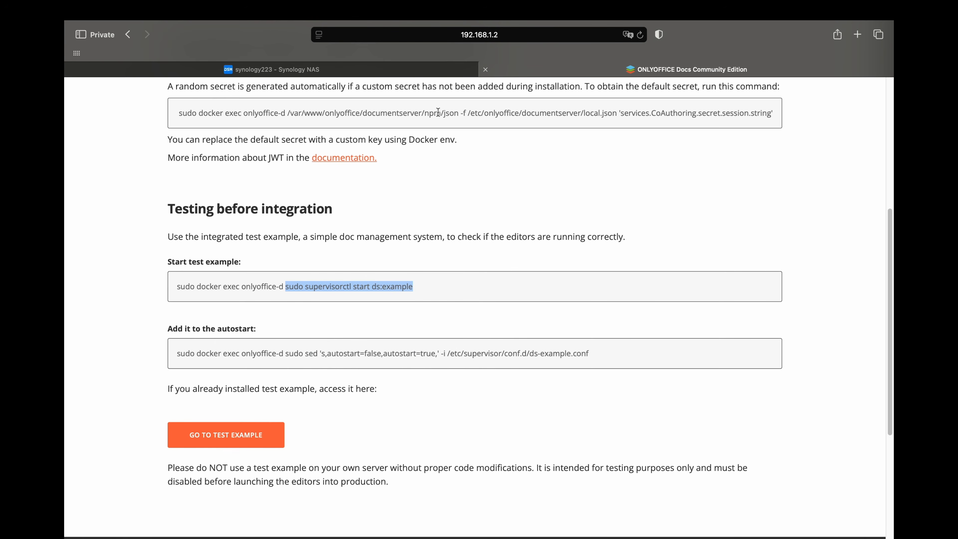
{"action": "left_click", "coordinate": [406, 67]}
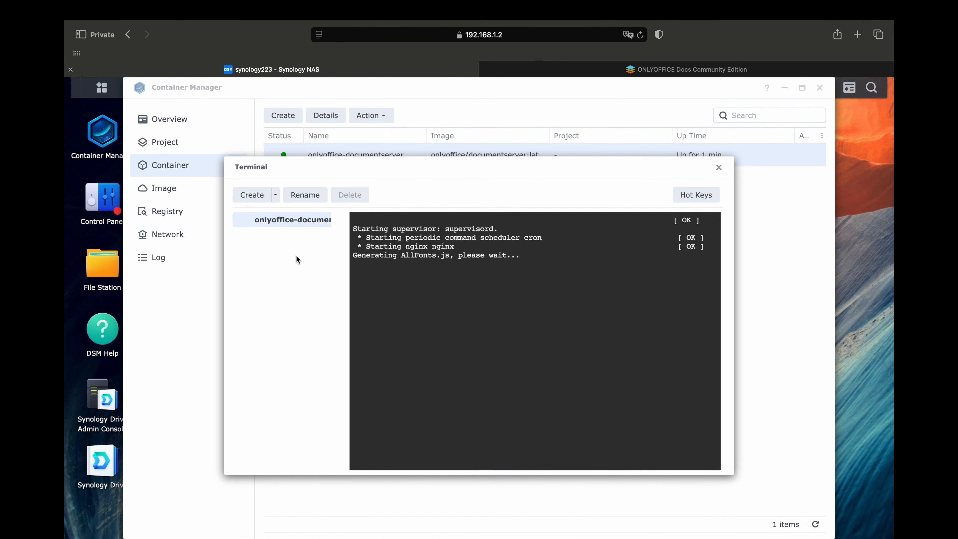
- Launch a terminal session with the pasted command so ds:example starts, then return to ONLYOFFICE
{"action": "left_click", "coordinate": [275, 195]}
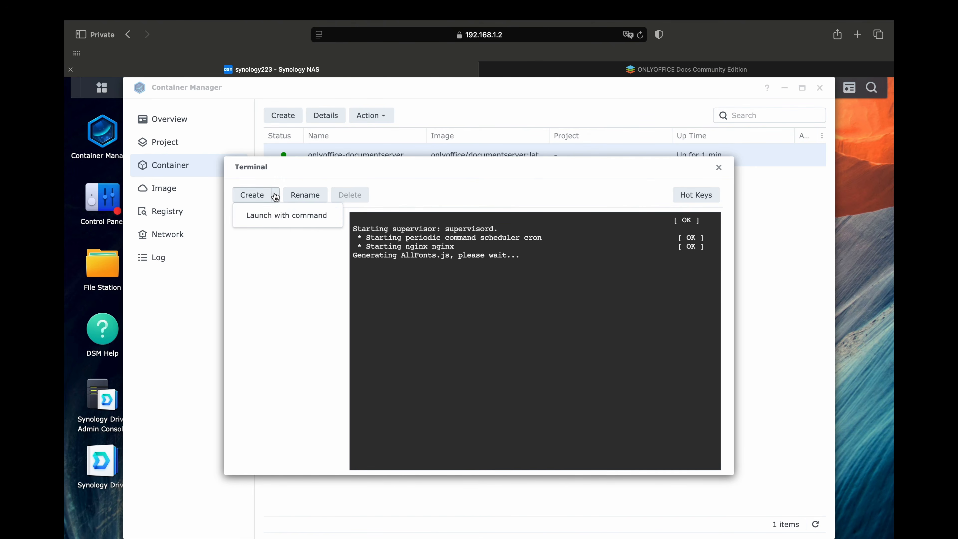
{"action": "left_click", "coordinate": [280, 216]}
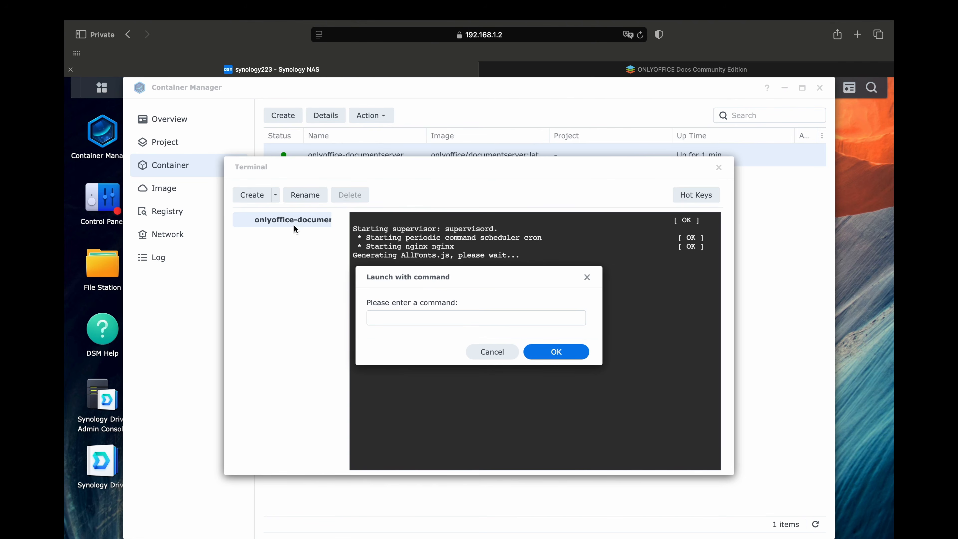
{"action": "key", "text": "super+v"}
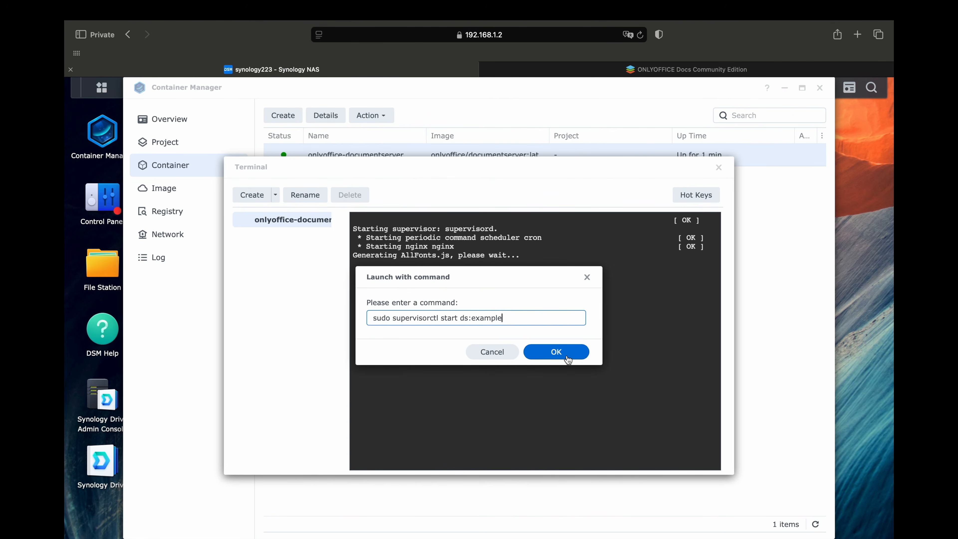
{"action": "left_click", "coordinate": [556, 352]}
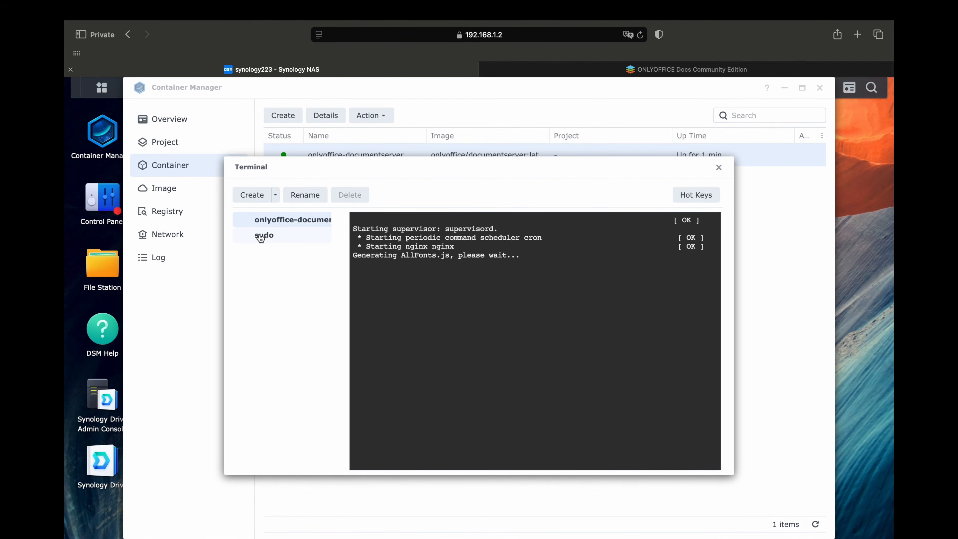
{"action": "left_click", "coordinate": [264, 235]}
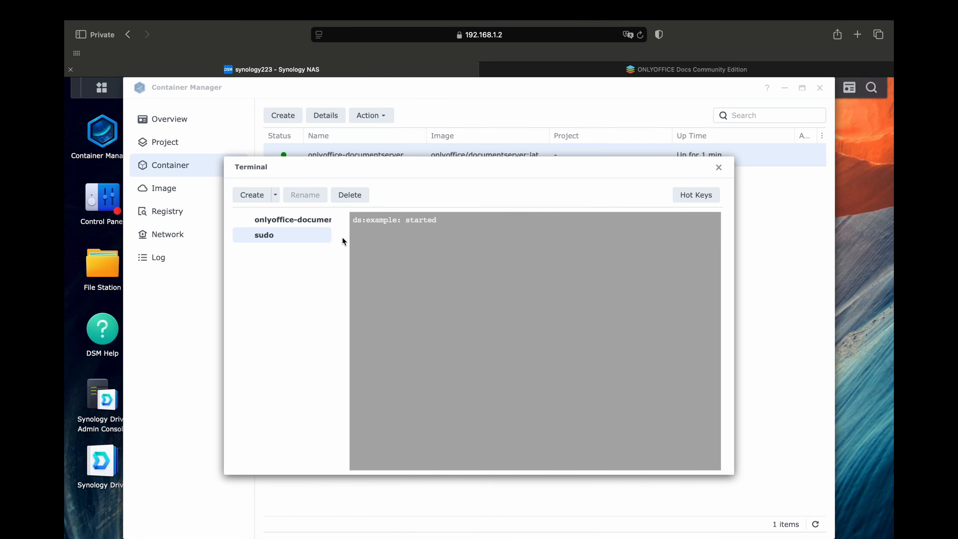
{"action": "left_click", "coordinate": [564, 70]}
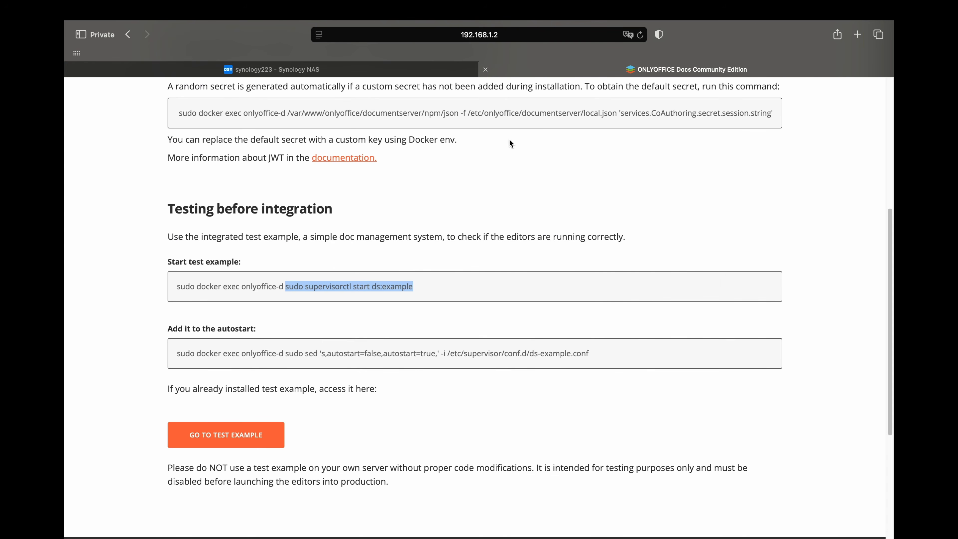
- Go to the test example and create a new Document, new.docx
{"action": "left_click", "coordinate": [477, 181]}
{"action": "left_click", "coordinate": [222, 436]}
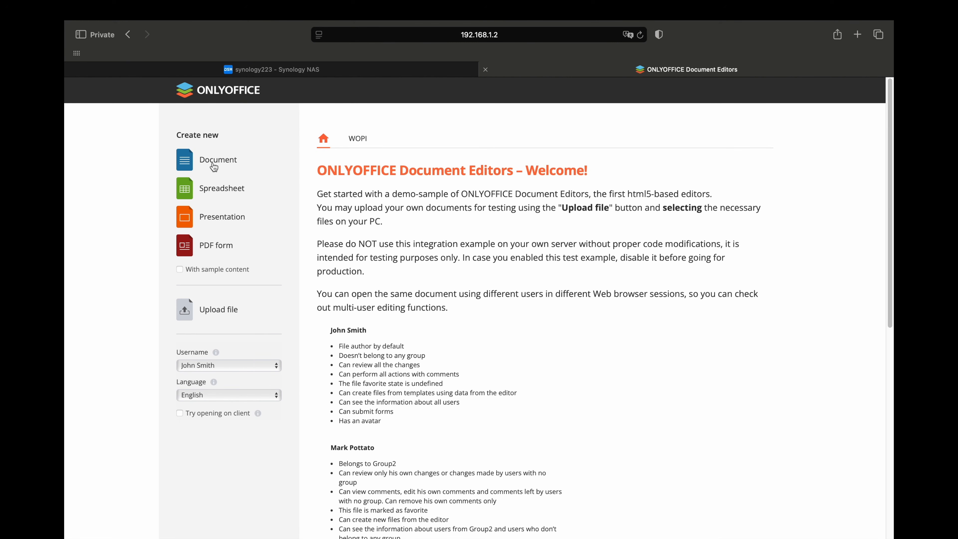
{"action": "left_click", "coordinate": [214, 166]}
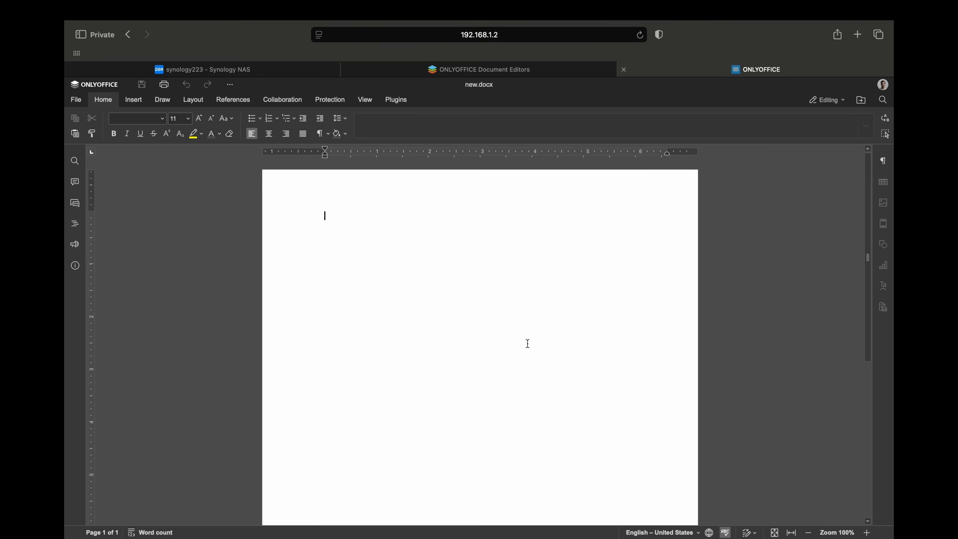
- Type 'Hello world' into new.docx
{"action": "type", "text": "Hello "}
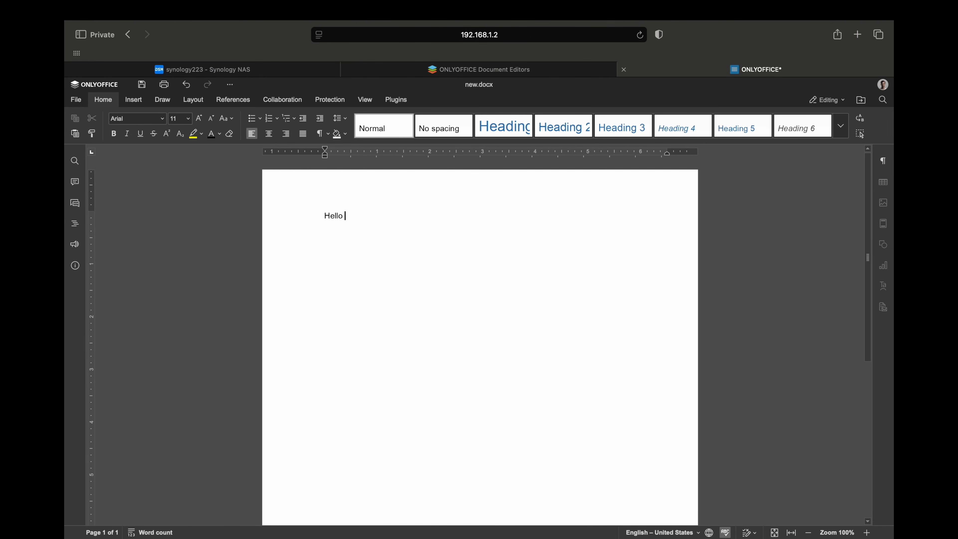
{"action": "type", "text": "world"}
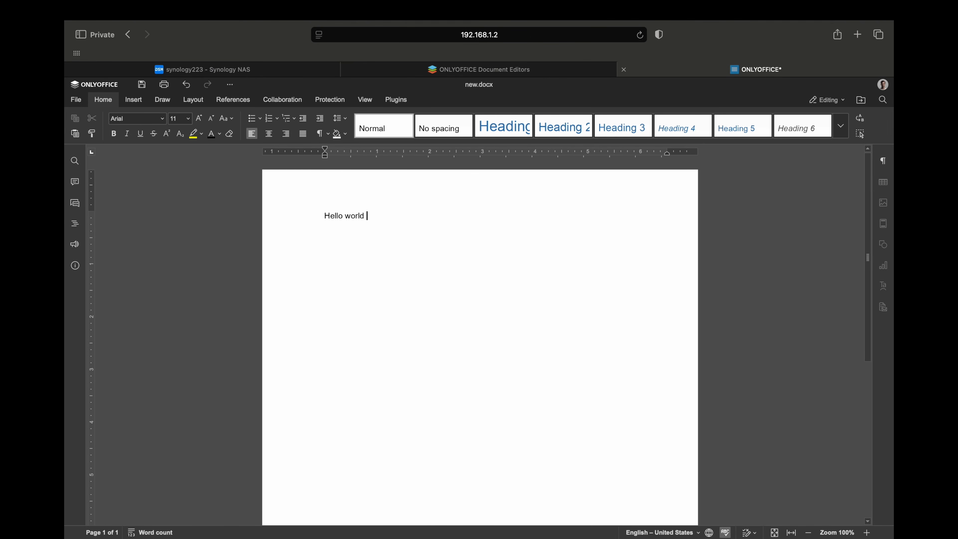